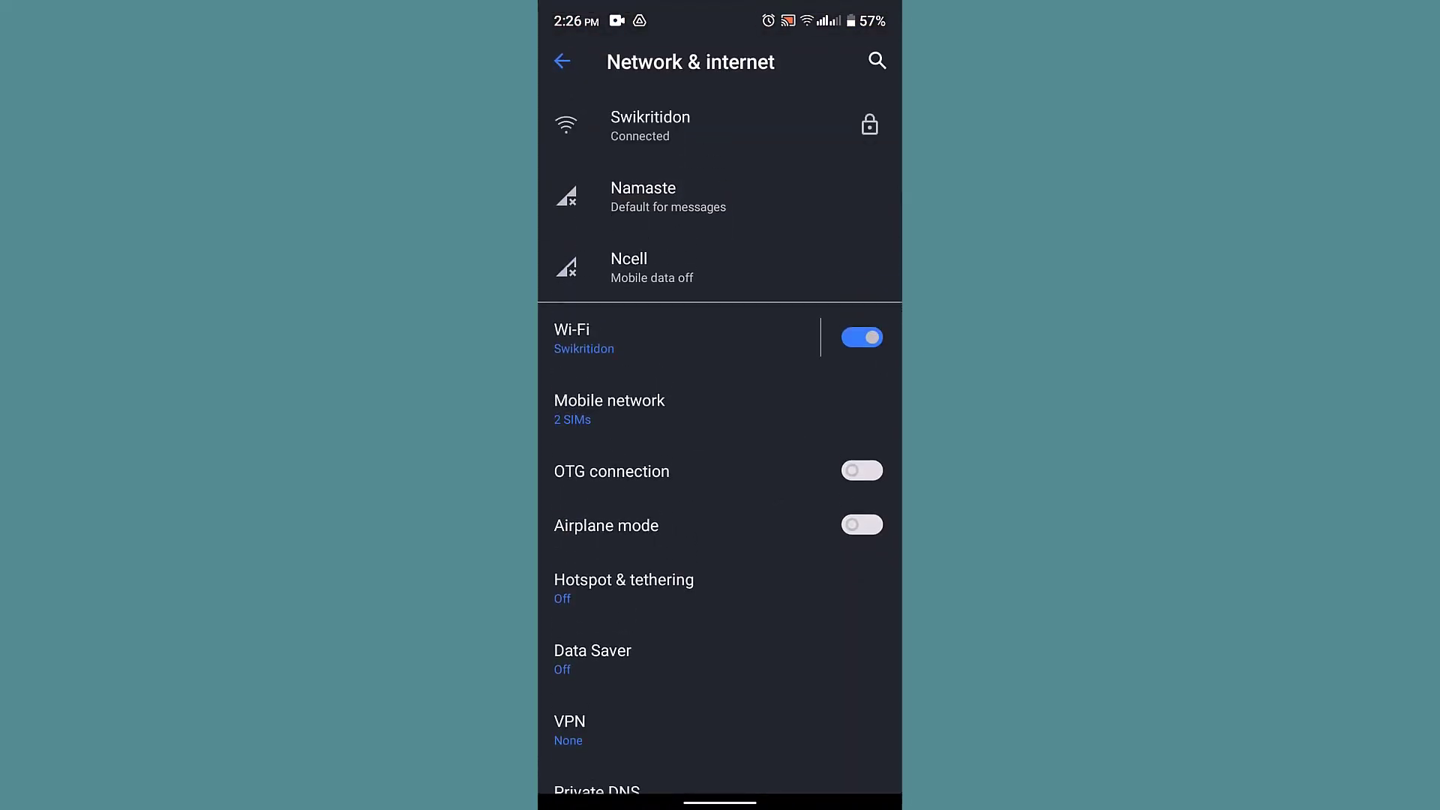
Check the connected Swikritidon Wi-Fi network's details, then switch Airplane mode on and back off
{"action": "left_click", "coordinate": [650, 124]}
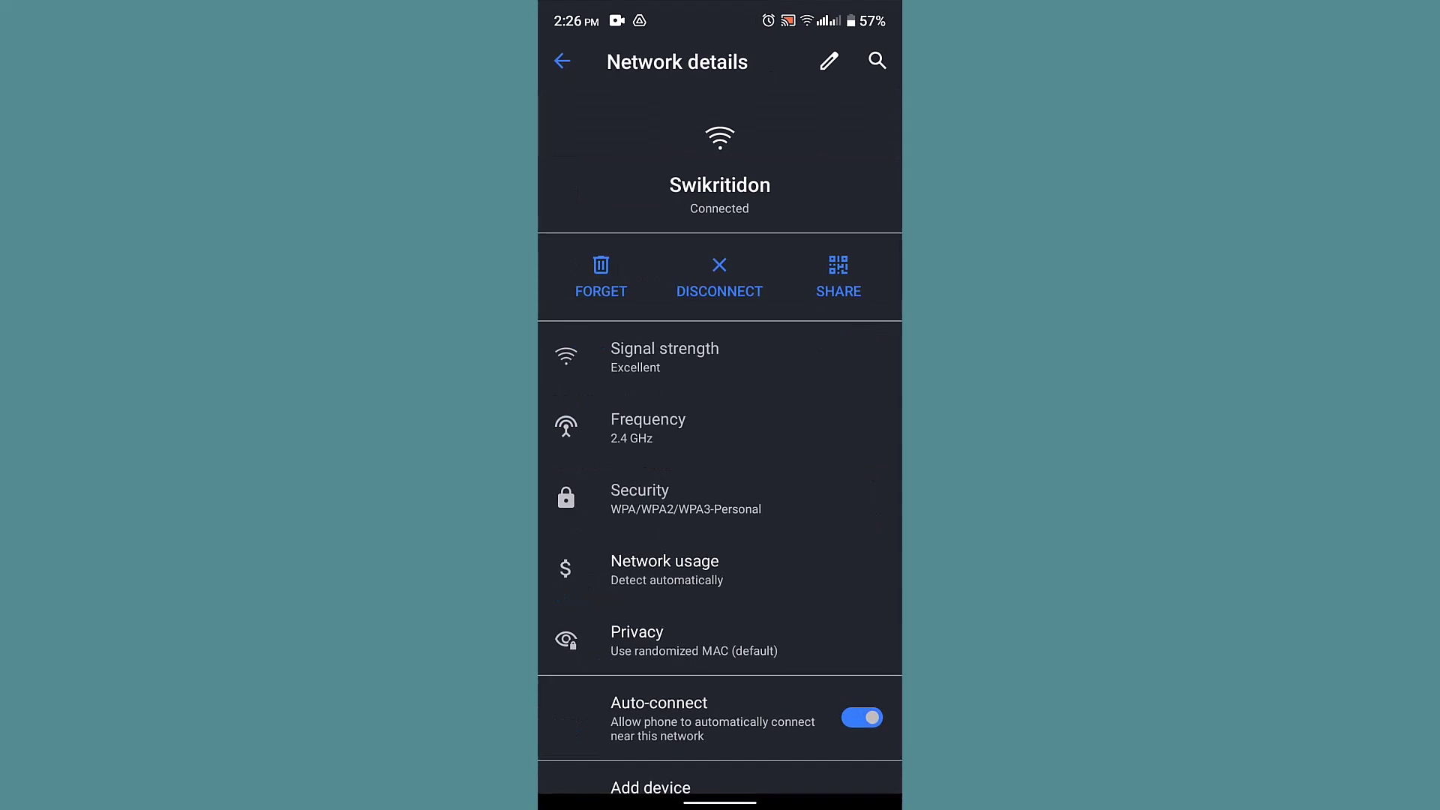
{"action": "left_click", "coordinate": [561, 60]}
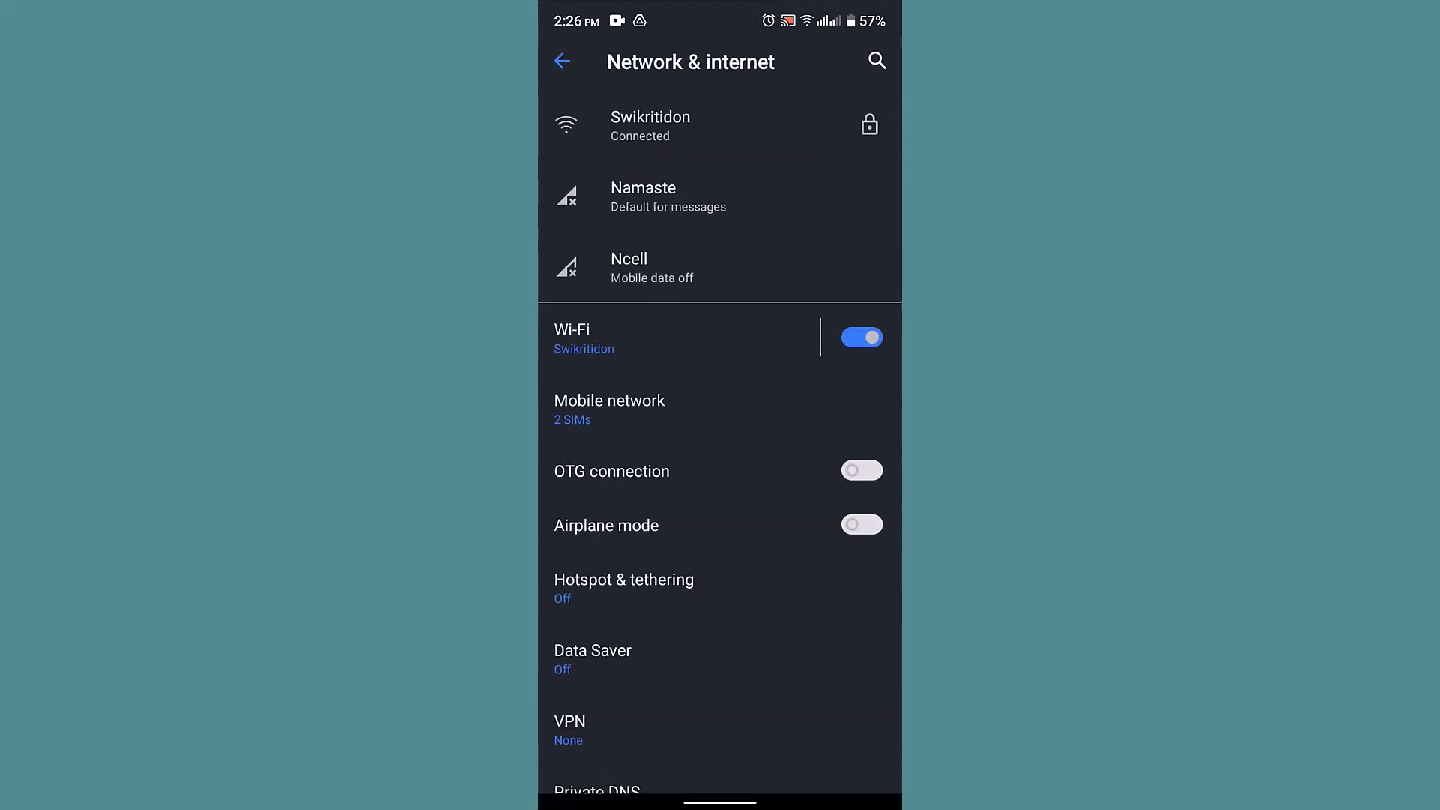
{"action": "scroll", "coordinate": [720, 406], "scroll_direction": "down", "scroll_amount": 1}
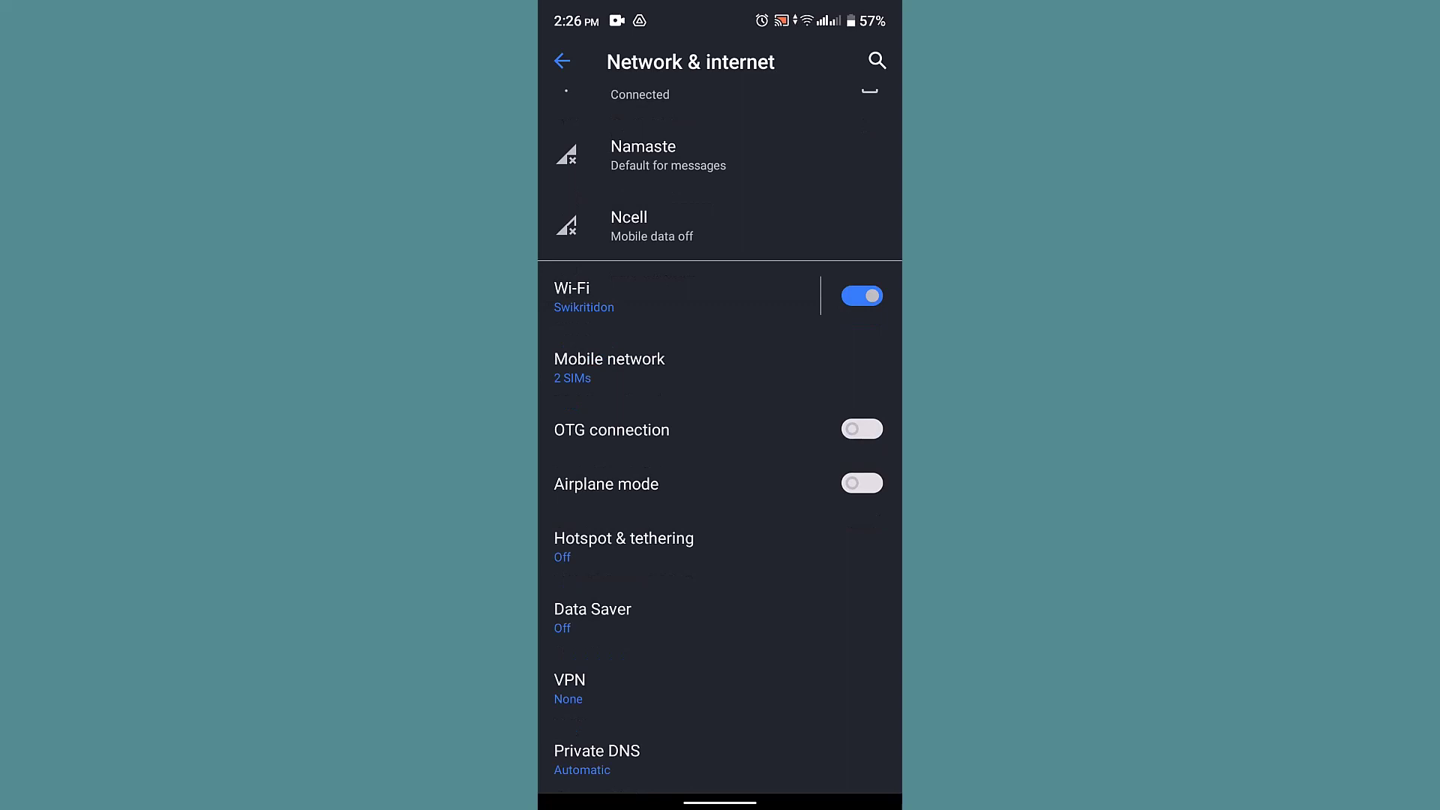
{"action": "left_click", "coordinate": [861, 484]}
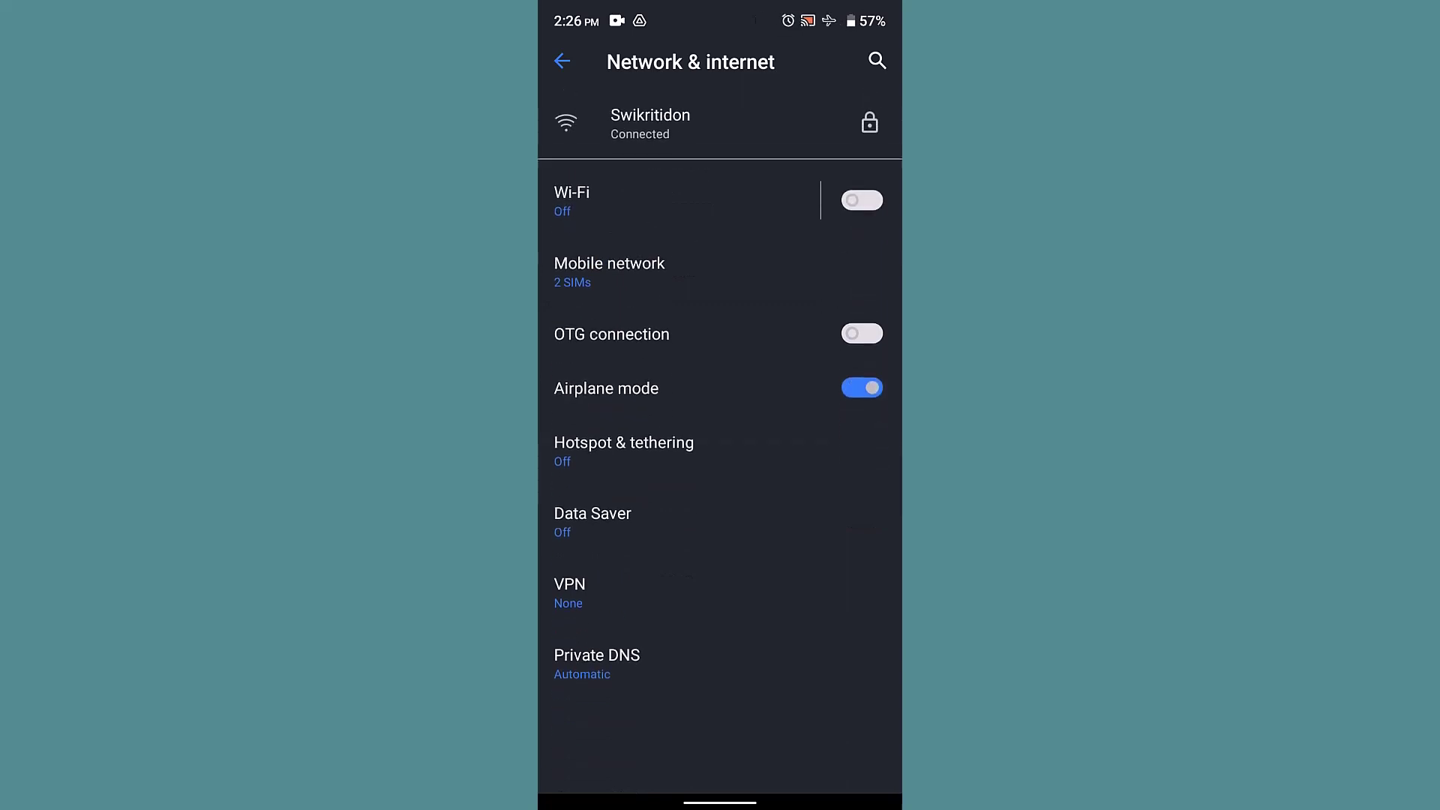
{"action": "left_click", "coordinate": [721, 388]}
Look over the Hotspot & tethering options, then return to the main settings list
{"action": "left_click", "coordinate": [675, 371]}
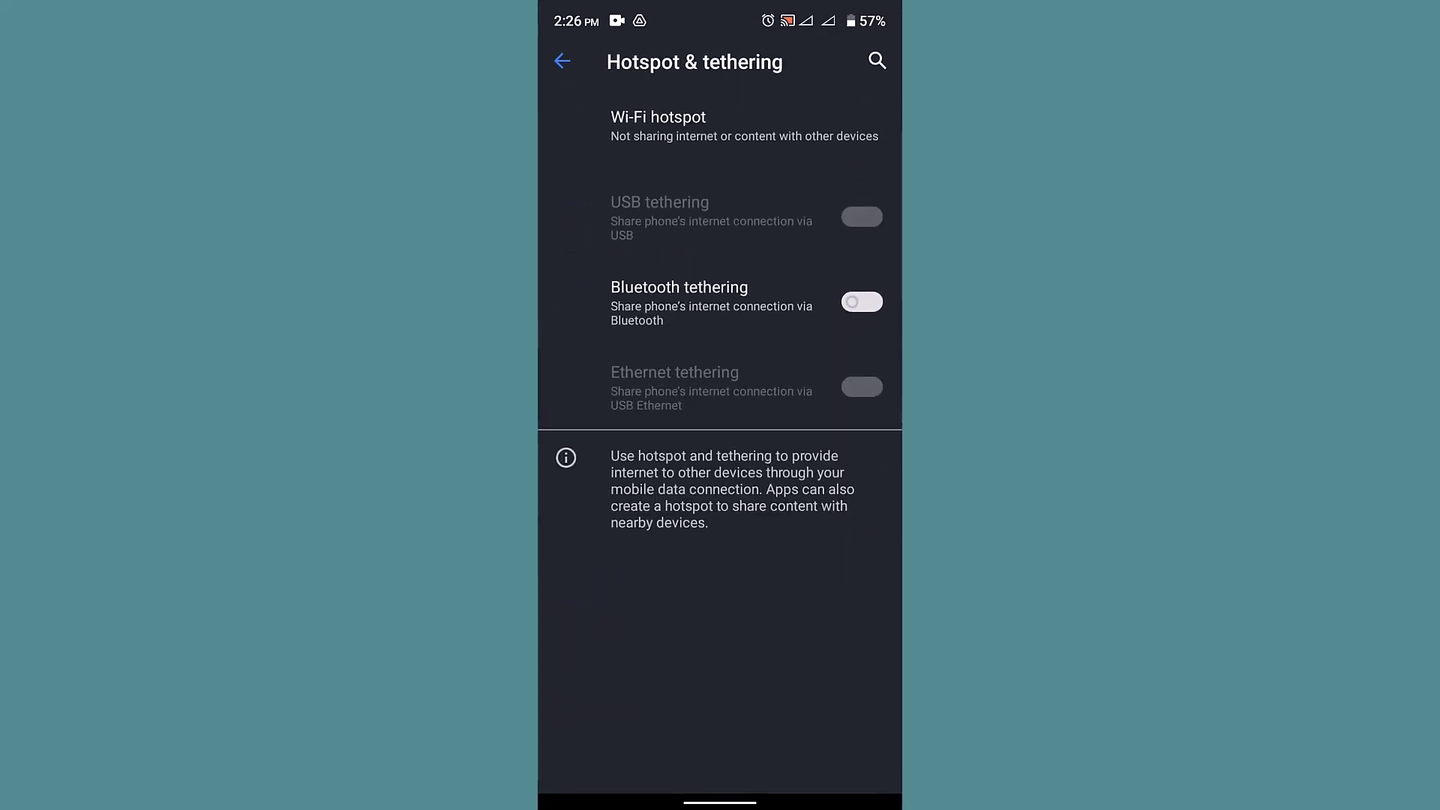
{"action": "left_click", "coordinate": [563, 61]}
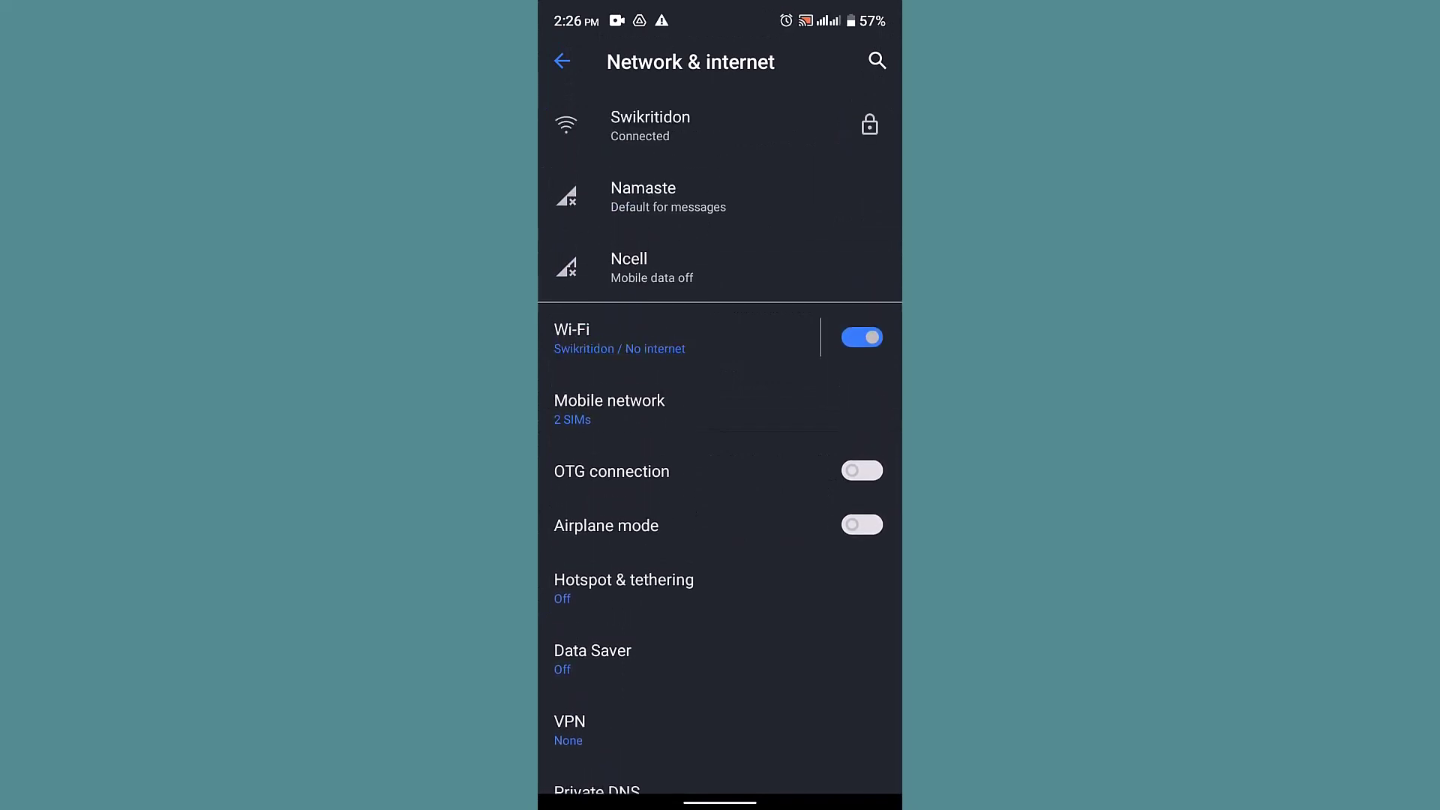
{"action": "left_click", "coordinate": [563, 62]}
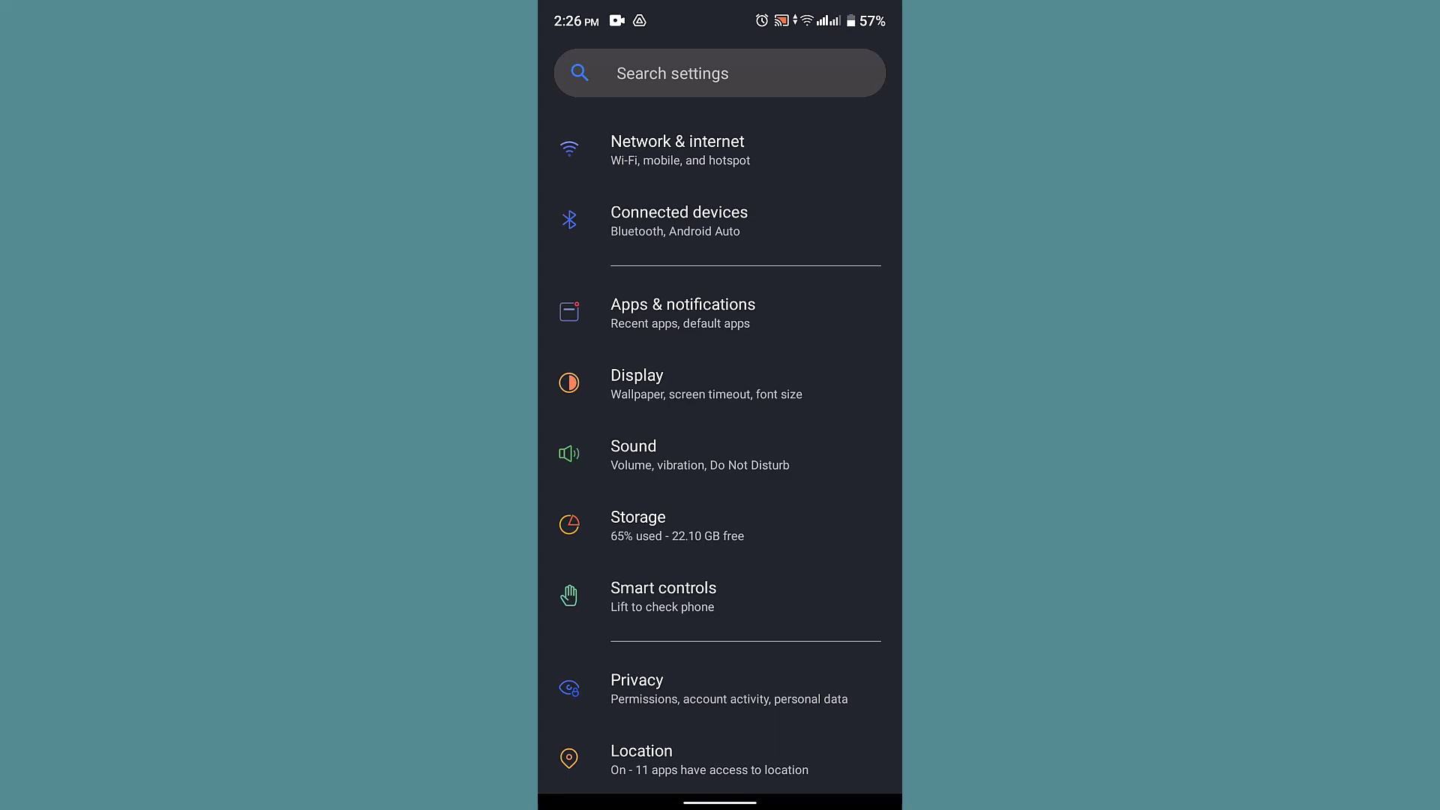
Go to the home screen and launch Play Store from the app drawer search
{"action": "left_click_drag", "start_coordinate": [720, 802], "coordinate": [720, 506]}
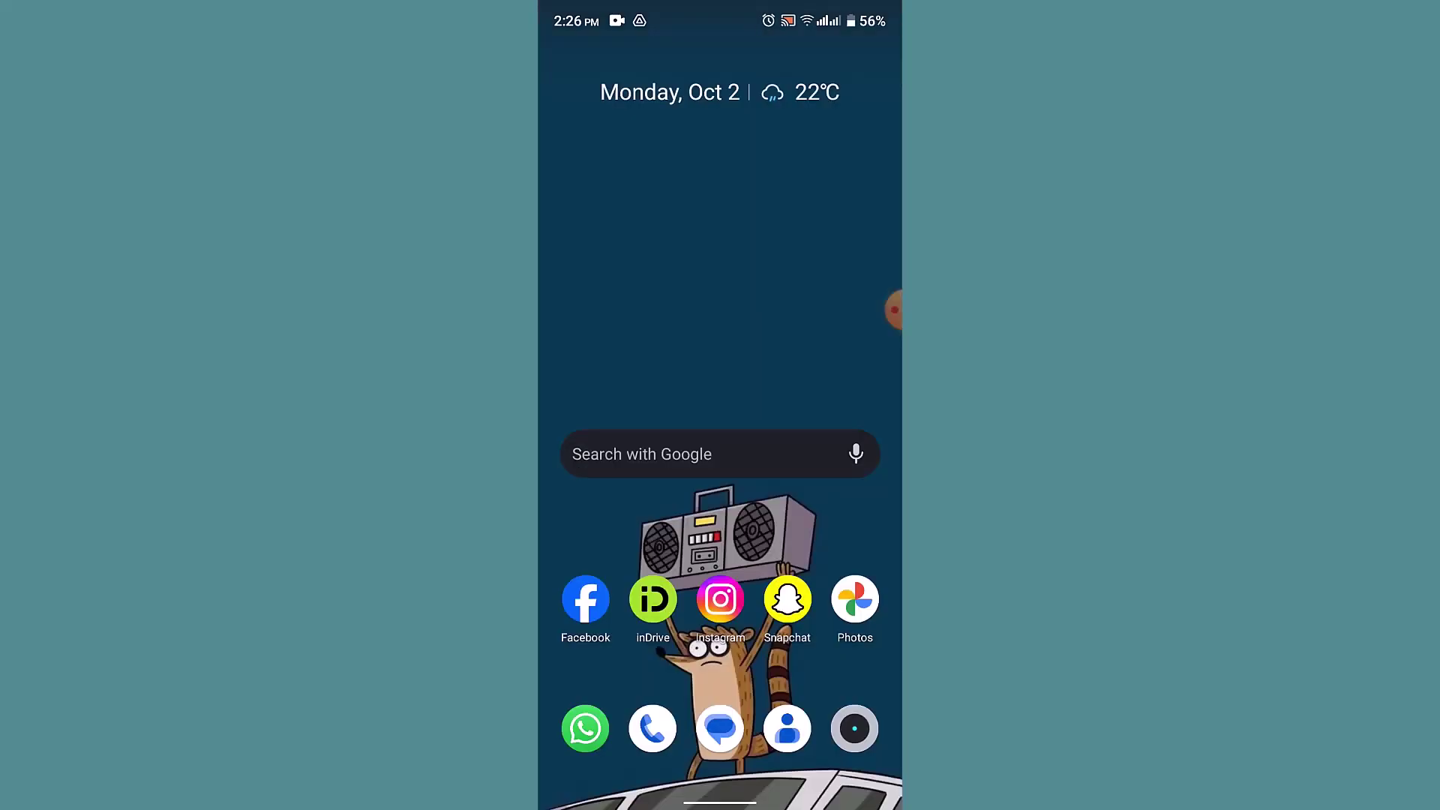
{"action": "left_click_drag", "start_coordinate": [721, 675], "coordinate": [721, 339]}
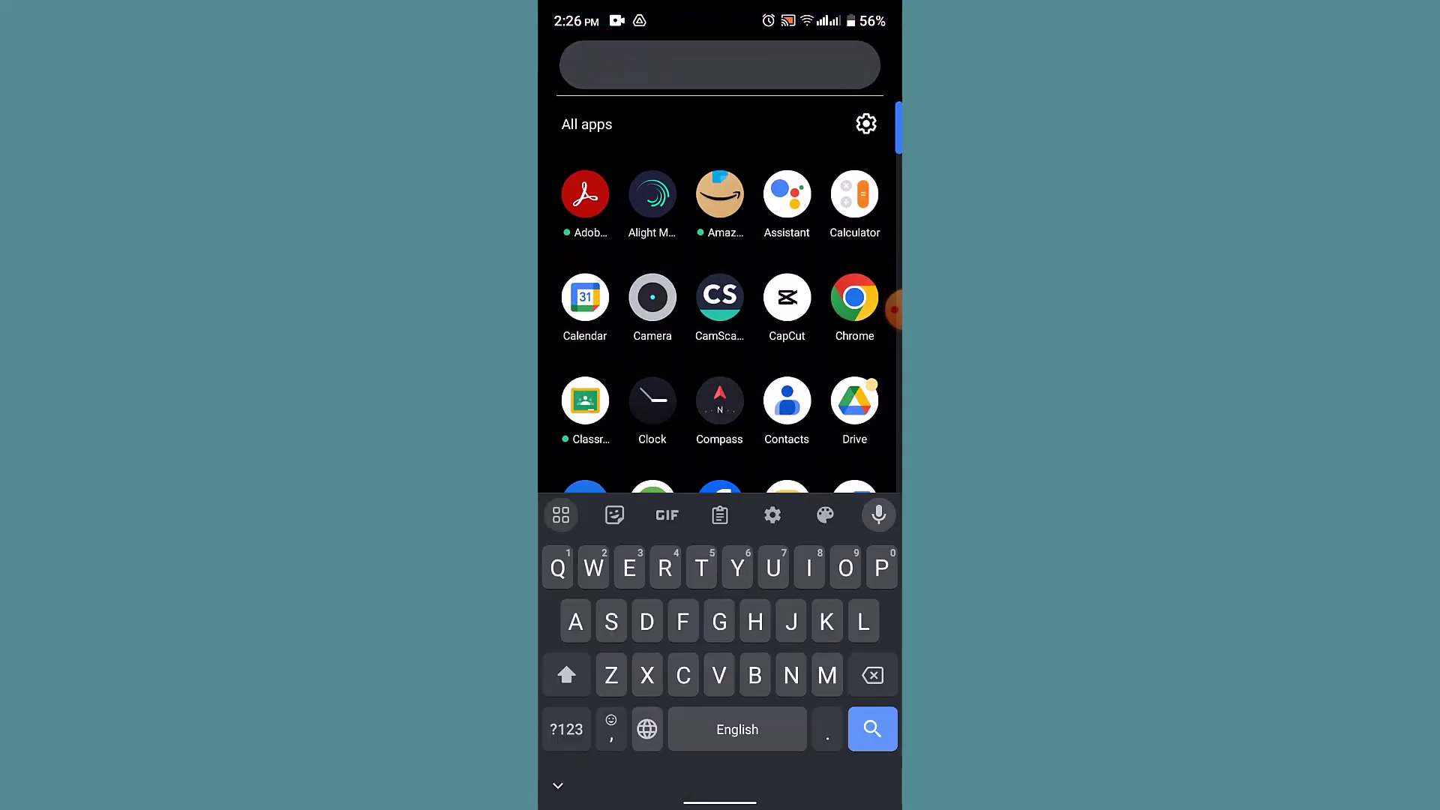
{"action": "type", "text": "Pl"}
{"action": "left_click", "coordinate": [653, 140]}
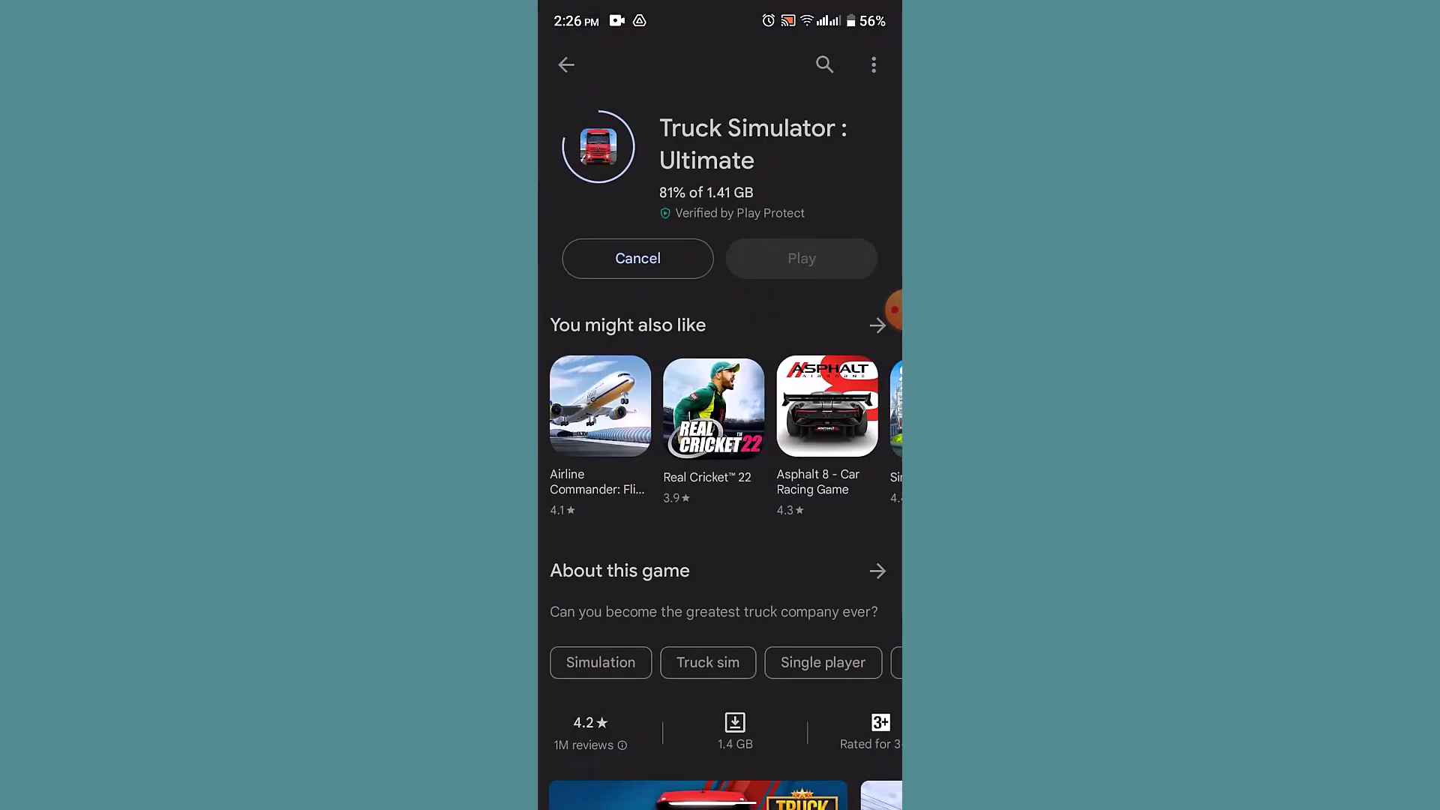
Search the store for 'truck simulator' and open the Truck Simulator: Ultimate page
{"action": "left_click", "coordinate": [565, 65]}
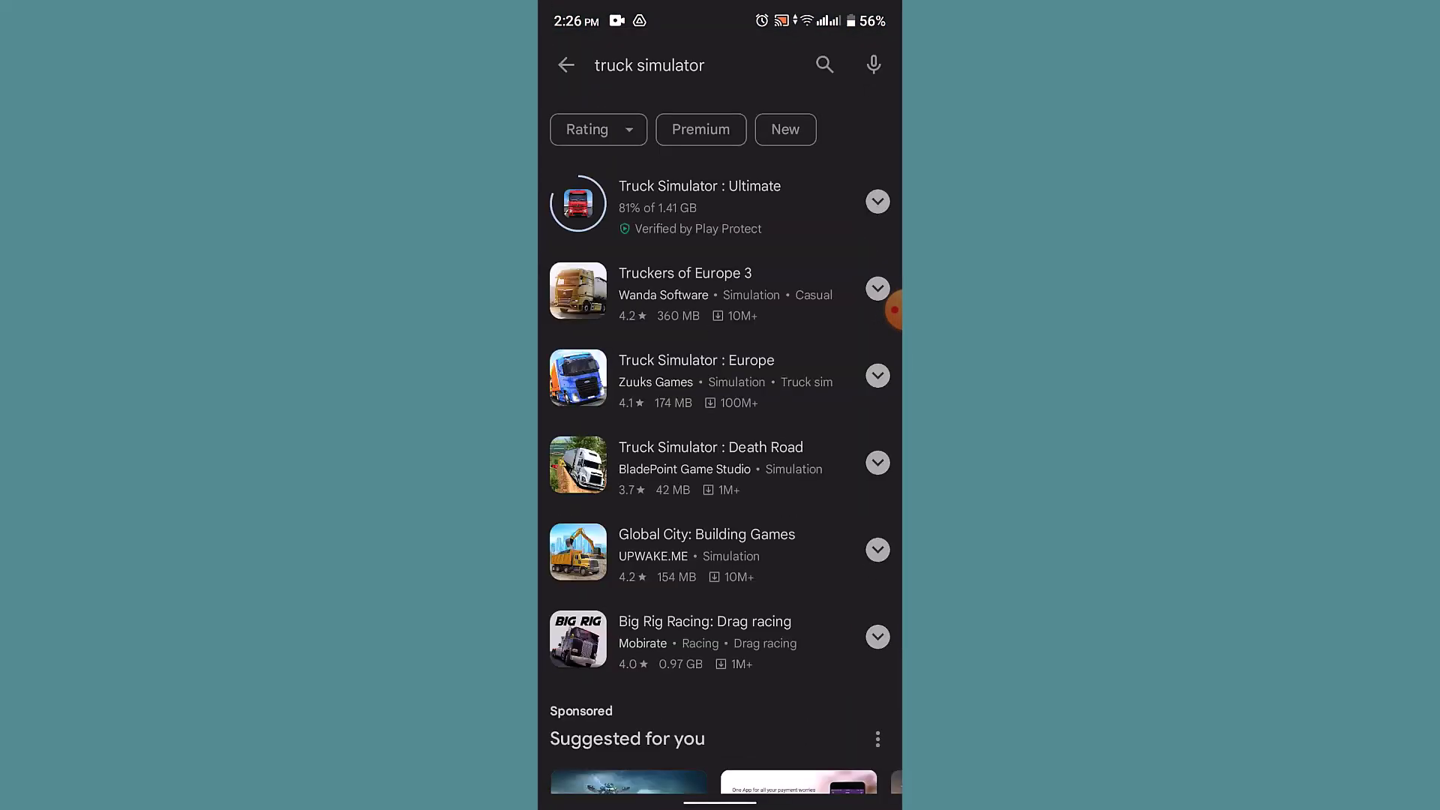
{"action": "left_click", "coordinate": [649, 63]}
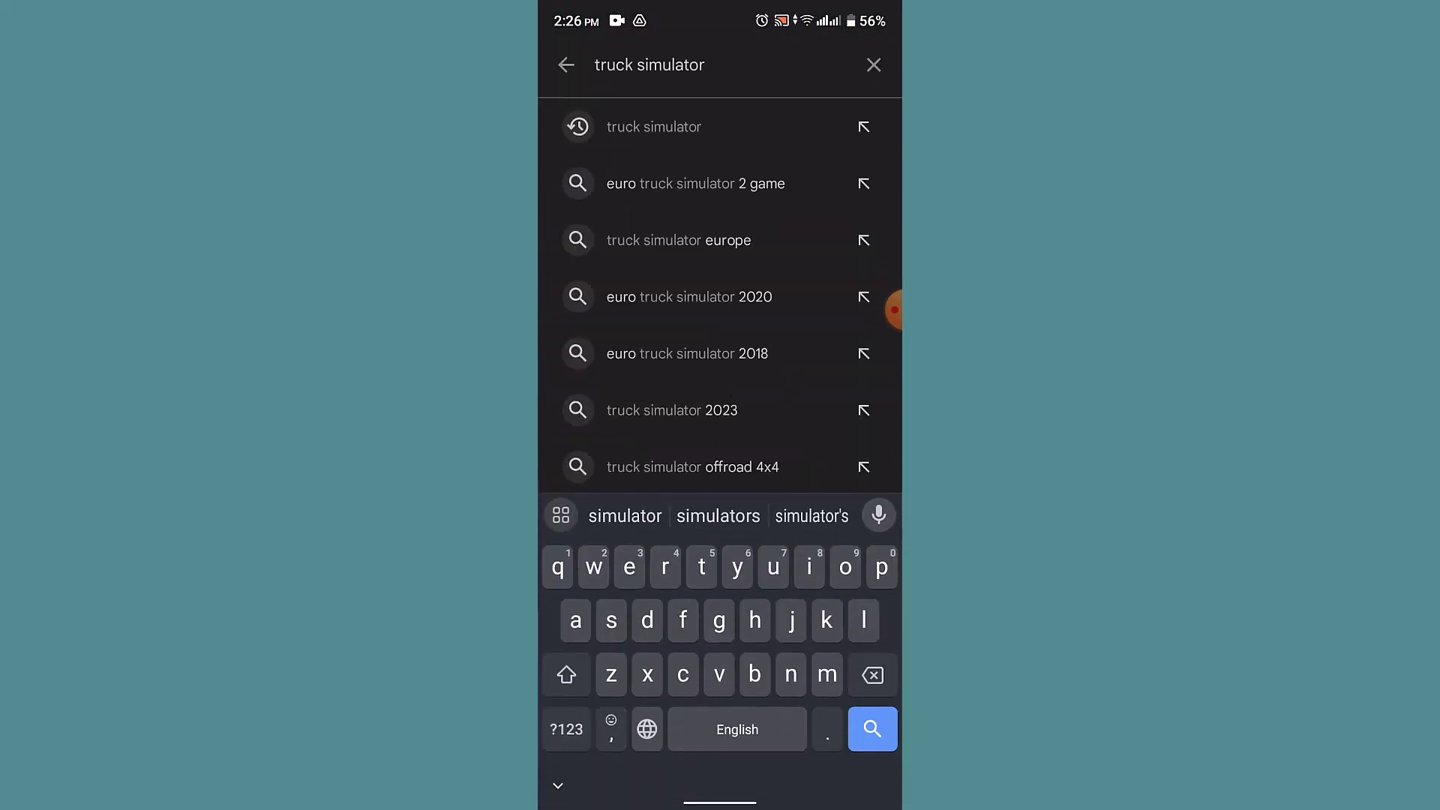
{"action": "left_click", "coordinate": [566, 65]}
{"action": "left_click", "coordinate": [708, 146]}
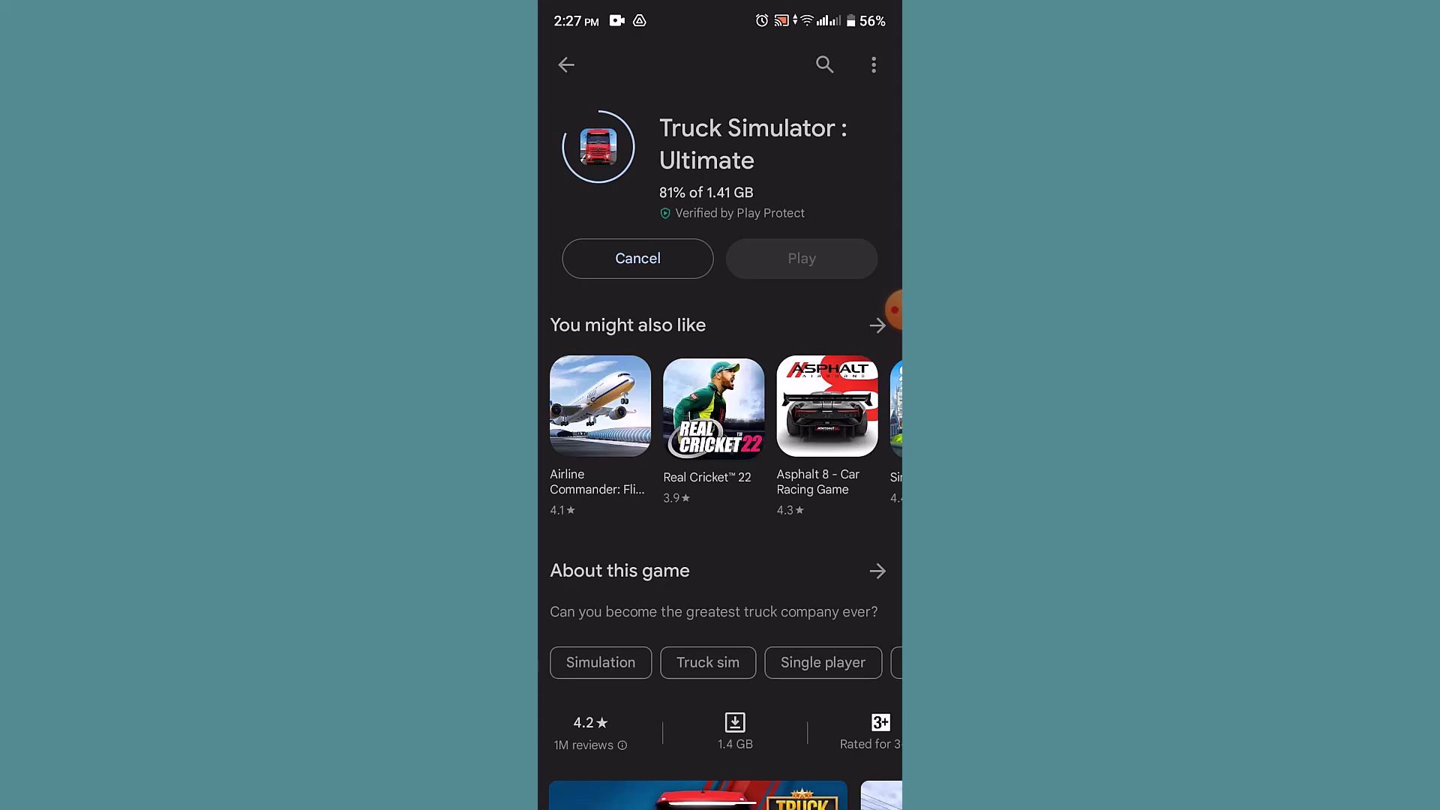
Go back from the Truck Simulator: Ultimate page to the Play Store Apps > For you tab
{"action": "left_click", "coordinate": [566, 64]}
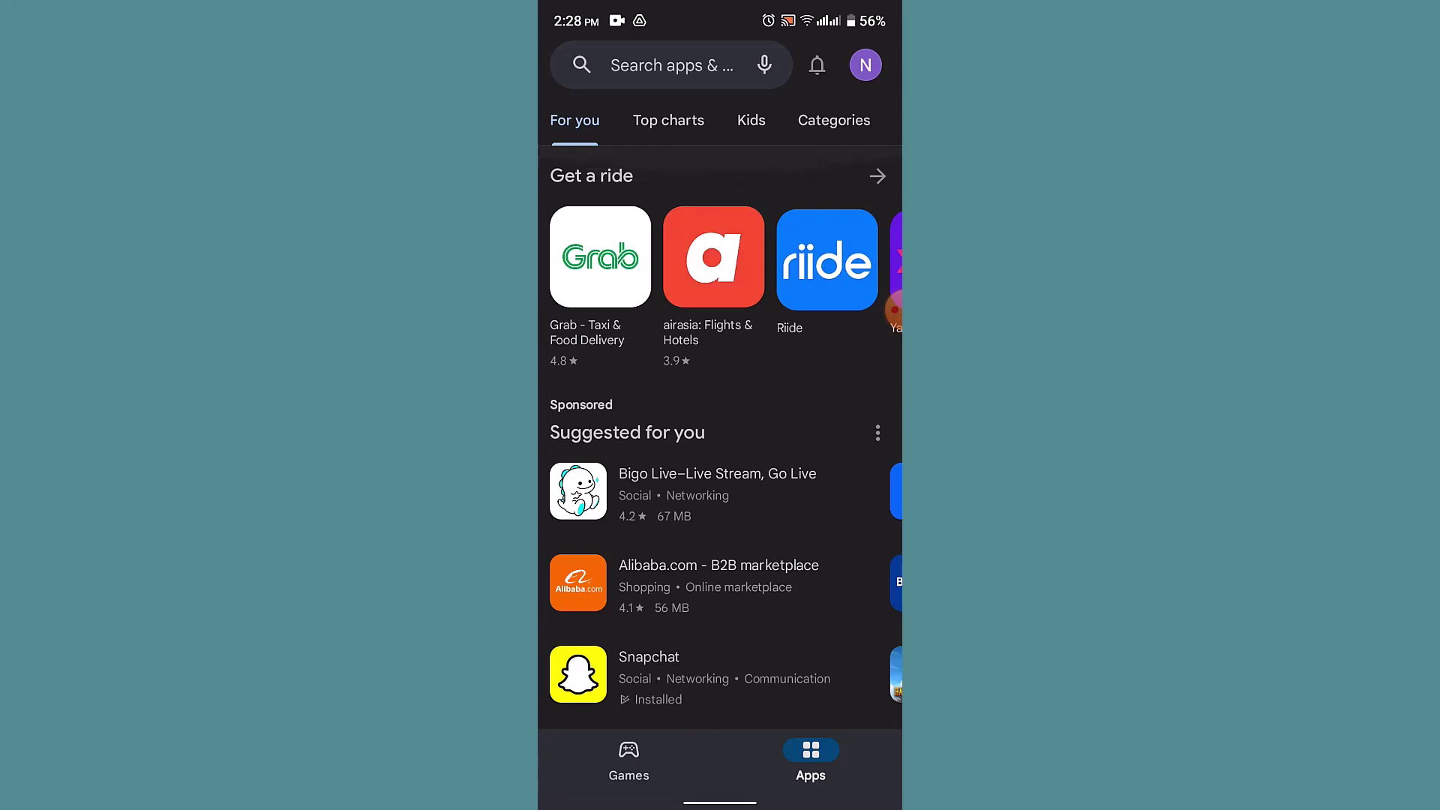
Leave Play Store for the home screen and browse the launcher's installed apps list
{"action": "left_click_drag", "start_coordinate": [720, 804], "coordinate": [720, 506]}
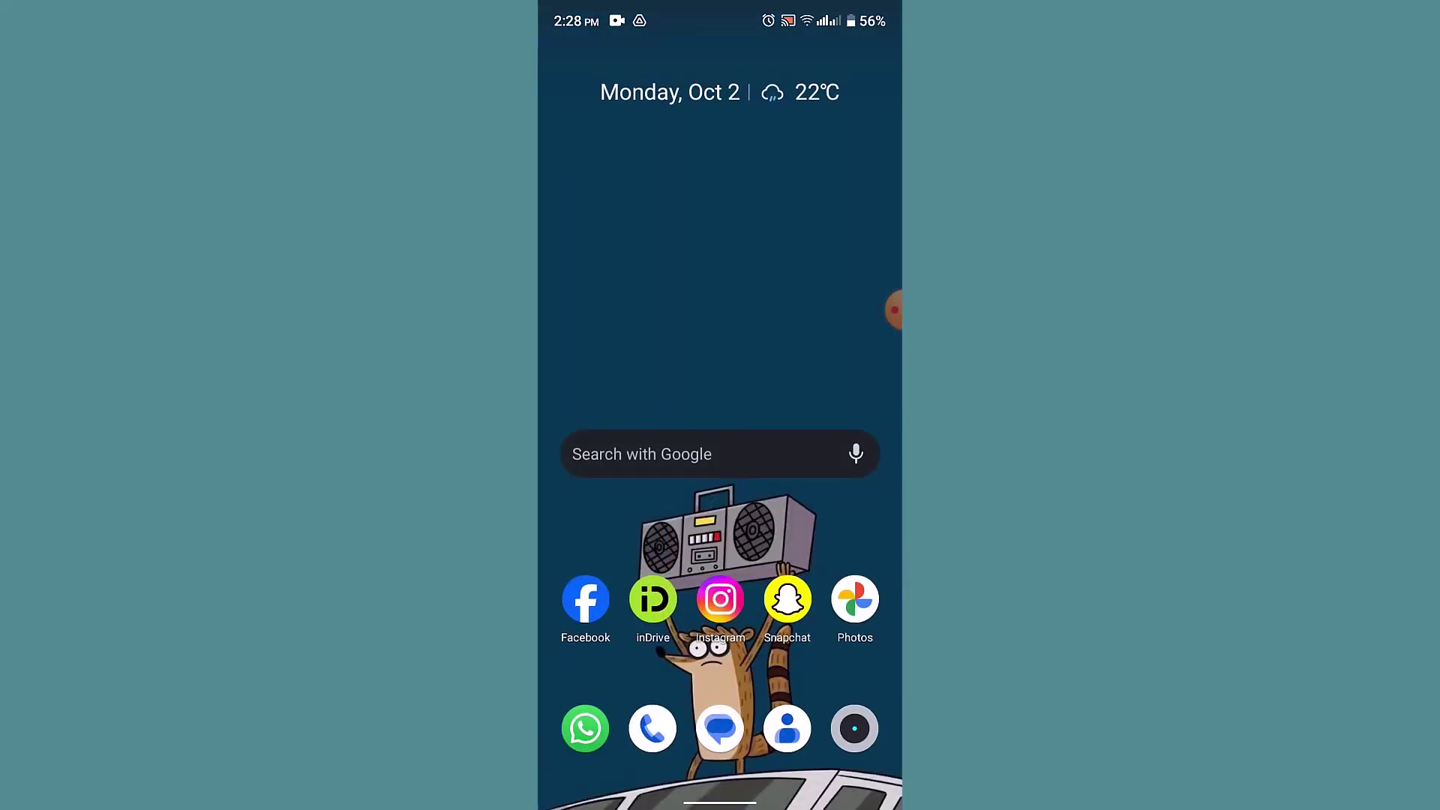
{"action": "left_click_drag", "start_coordinate": [720, 675], "coordinate": [720, 337]}
{"action": "scroll", "coordinate": [721, 450], "scroll_direction": "down", "scroll_amount": 2}
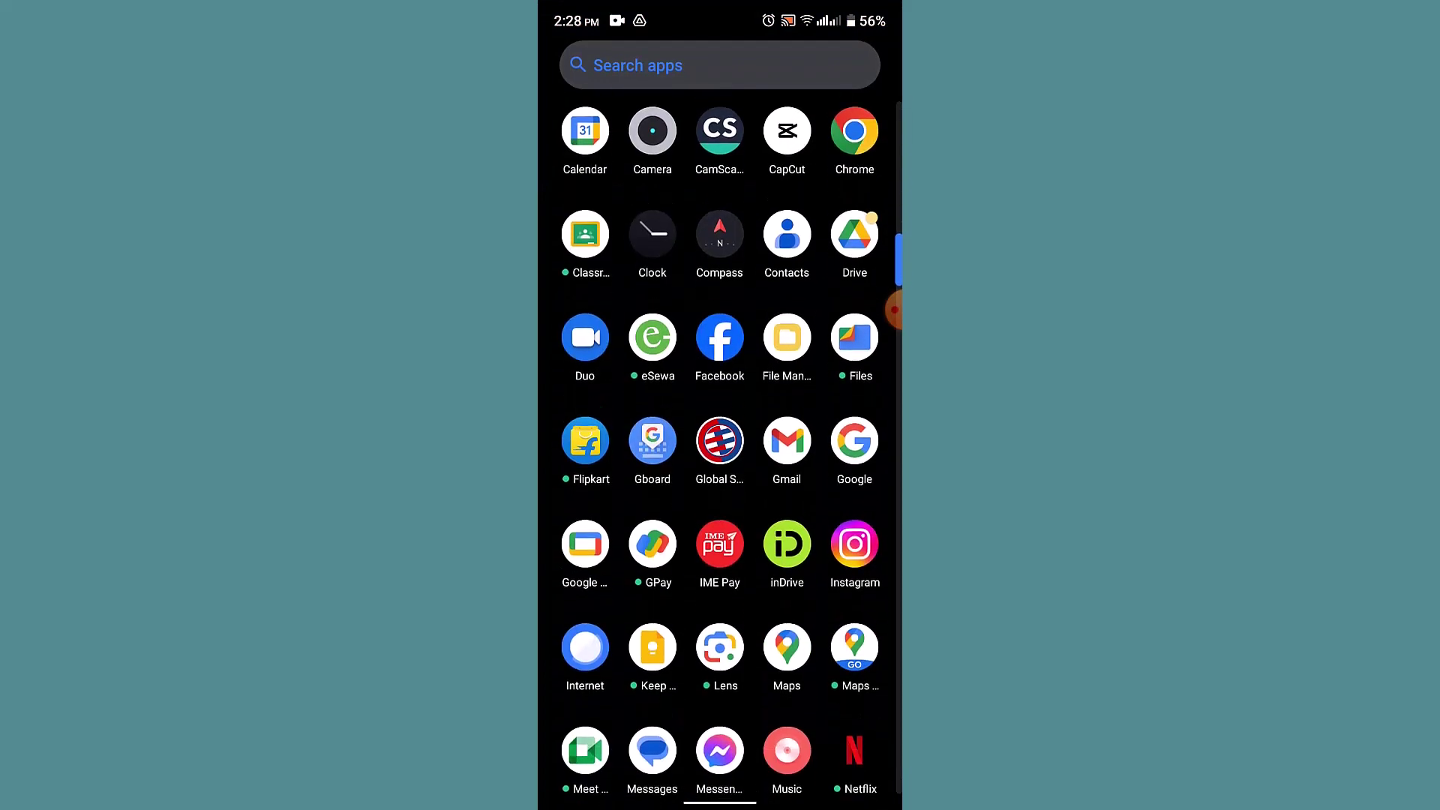
{"action": "left_click", "coordinate": [889, 310]}
{"action": "left_click_drag", "start_coordinate": [721, 804], "coordinate": [720, 506]}
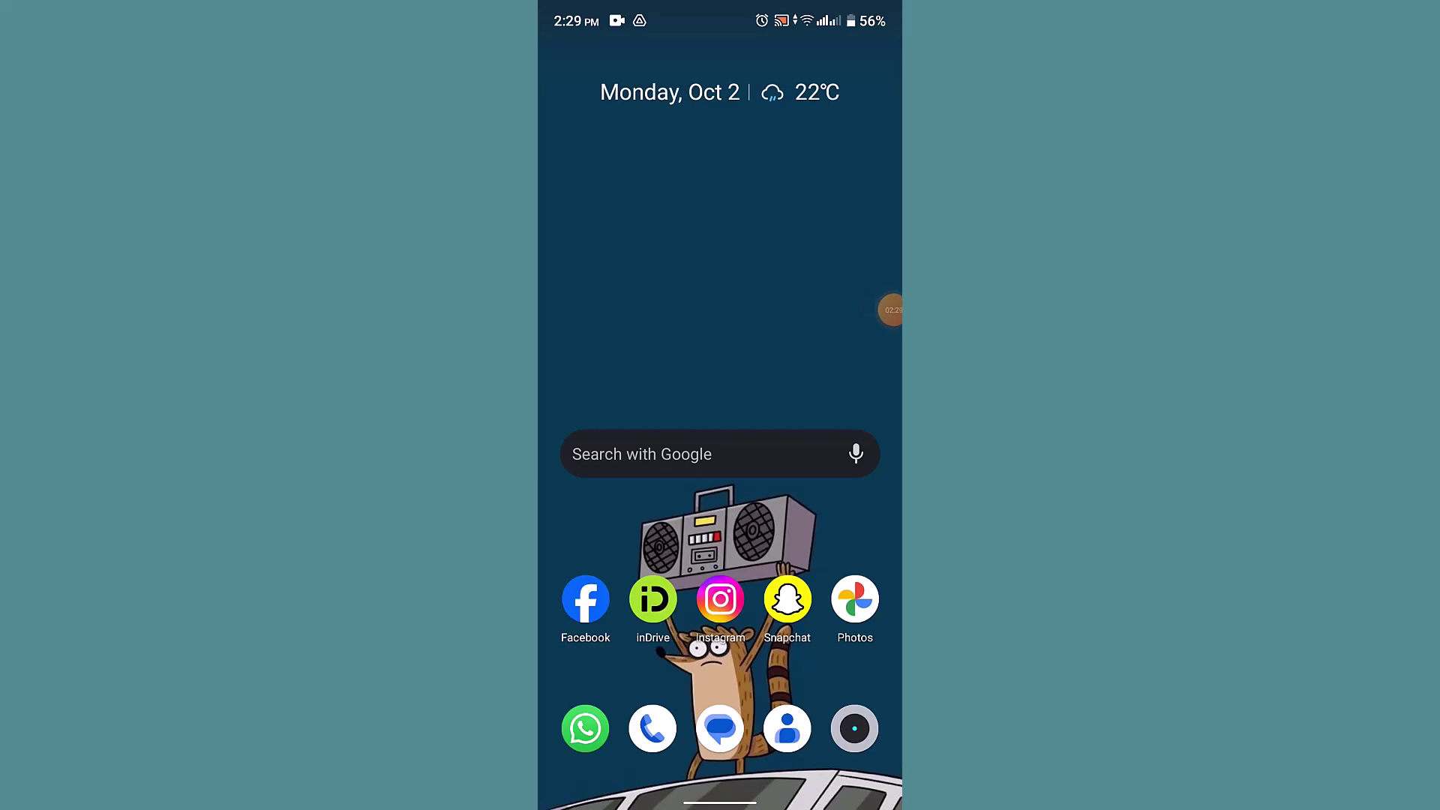
{"action": "left_click_drag", "start_coordinate": [720, 675], "coordinate": [721, 338]}
{"action": "scroll", "coordinate": [721, 451], "scroll_direction": "down", "scroll_amount": 1}
{"action": "scroll", "coordinate": [720, 451], "scroll_direction": "down", "scroll_amount": 3}
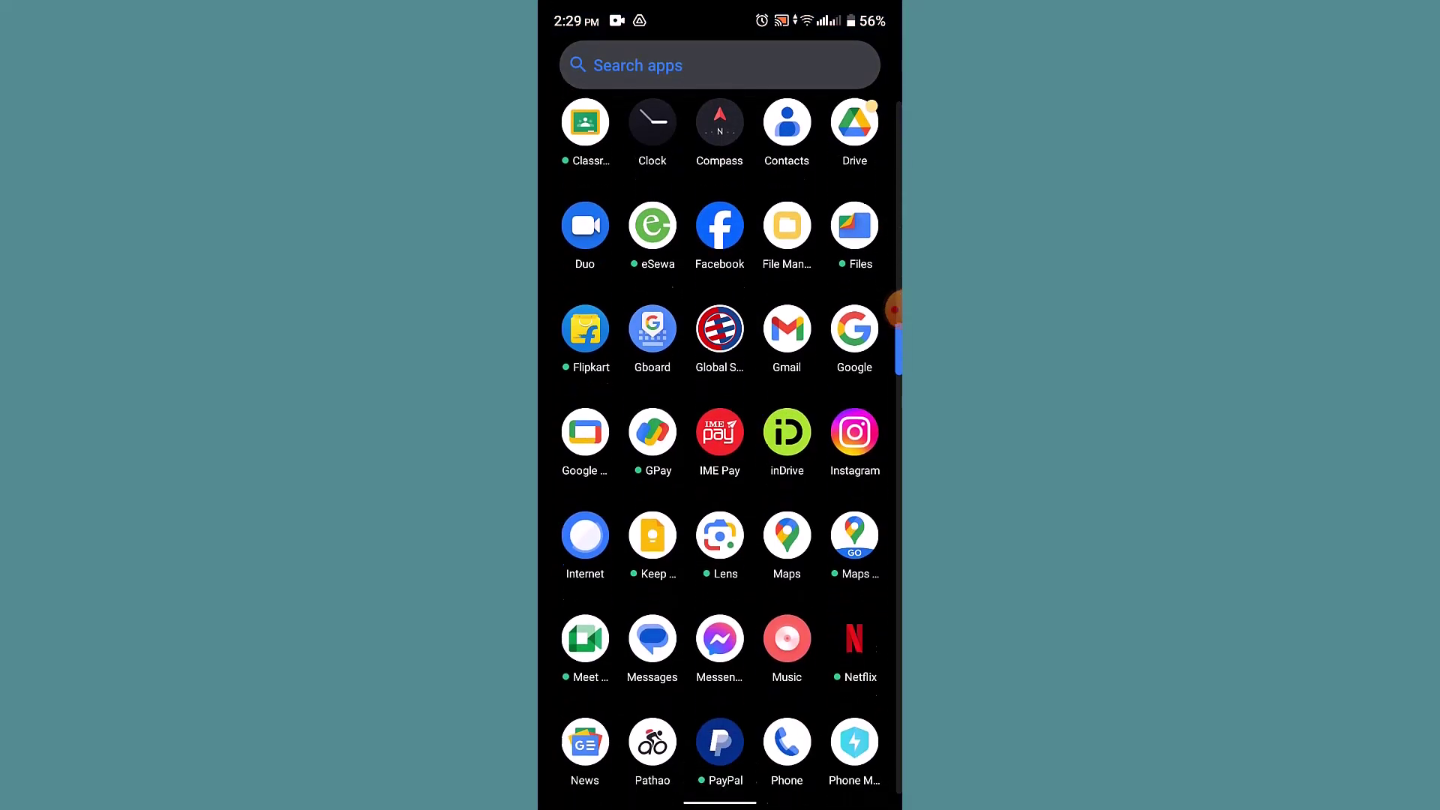
{"action": "scroll", "coordinate": [720, 451], "scroll_direction": "down", "scroll_amount": 3}
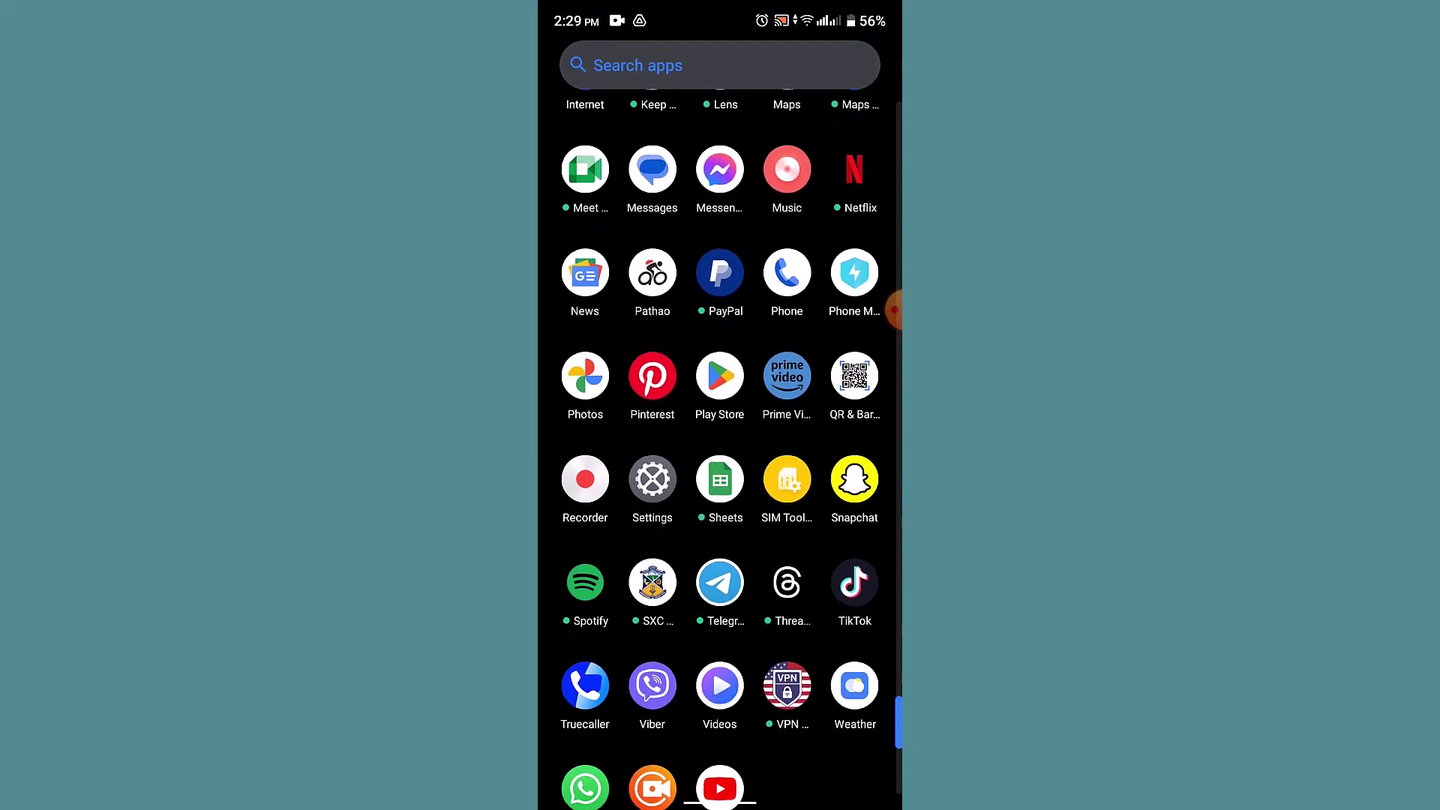